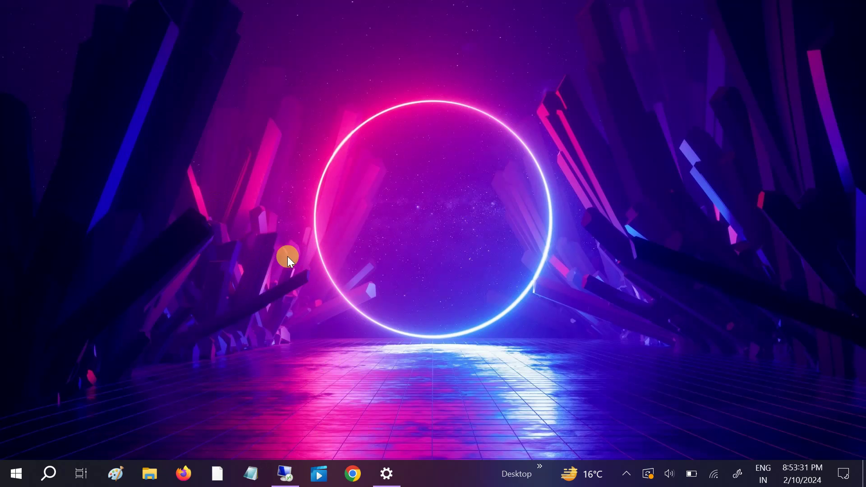
# Connect to the remote Windows 11 computer and launch Google Chrome to a New Tab there
pyautogui.click(282, 474)
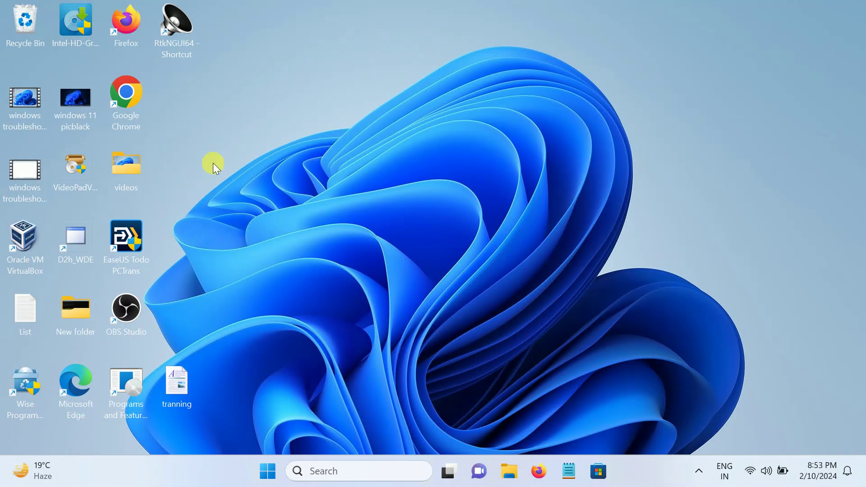
pyautogui.doubleClick(129, 104)
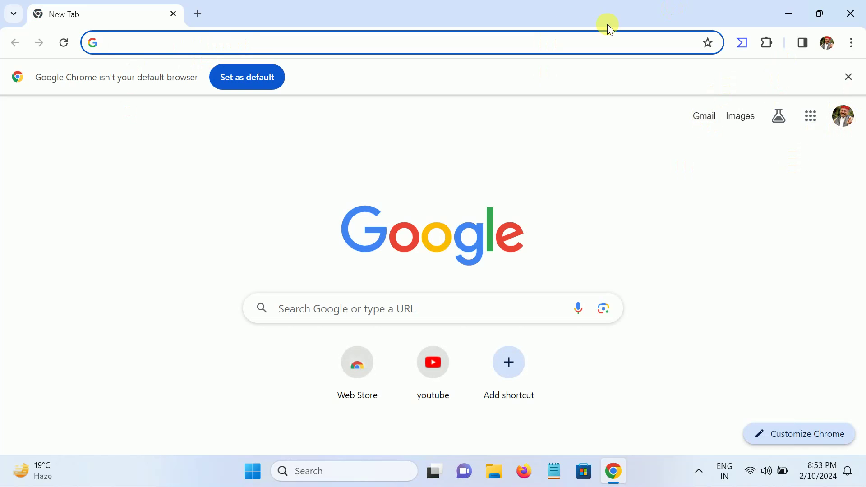
pyautogui.click(586, 12)
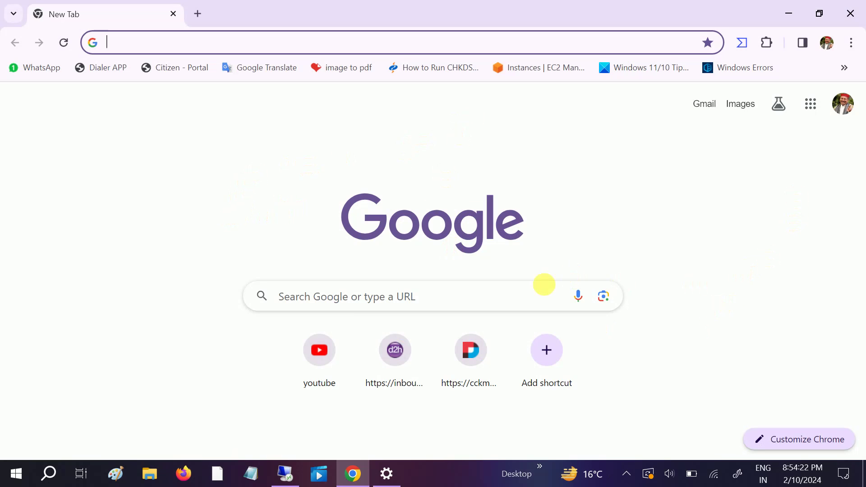
pyautogui.click(288, 476)
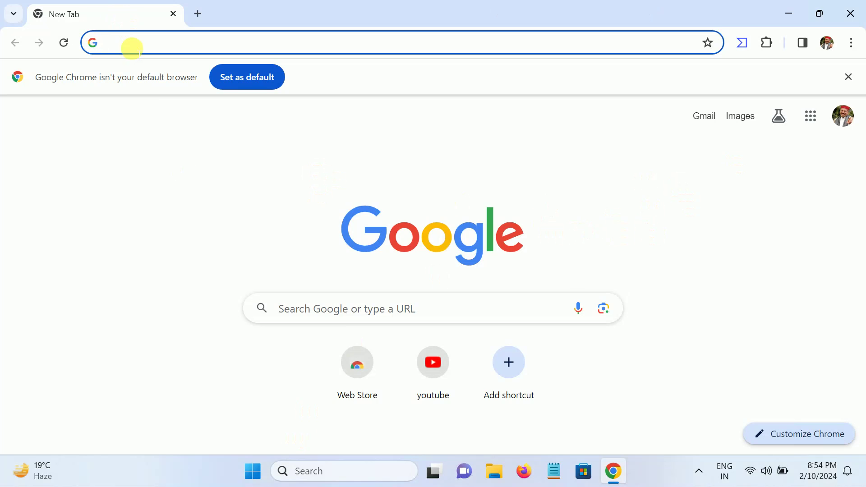
# Enter 'chrome remote desktop' in the address bar and search Google for it
pyautogui.click(145, 45)
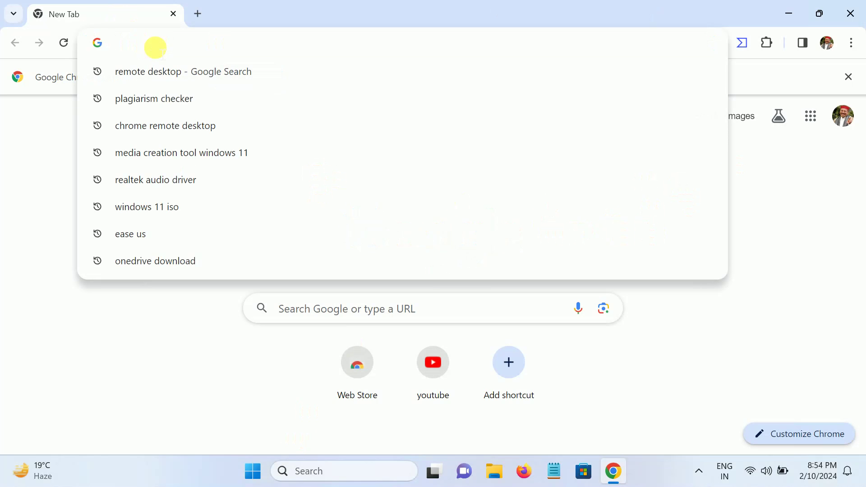
pyautogui.write('remot')
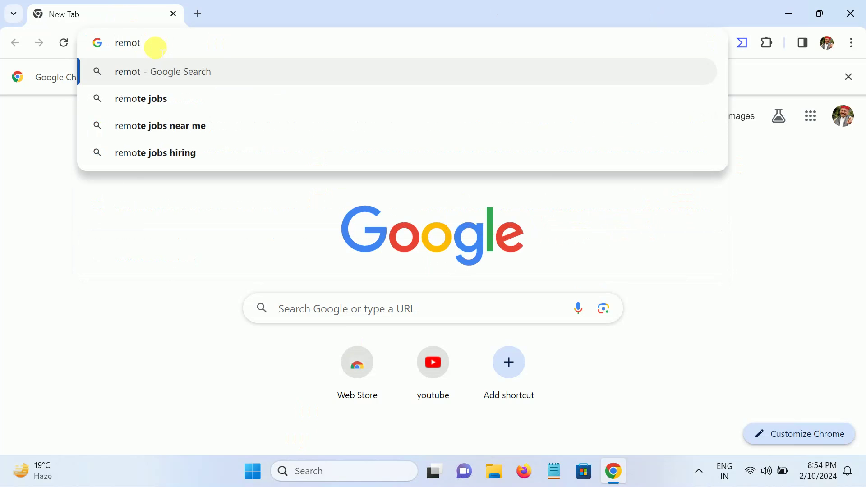
pyautogui.write('t')
pyautogui.press('BackSpace')
pyautogui.press('BackSpace')
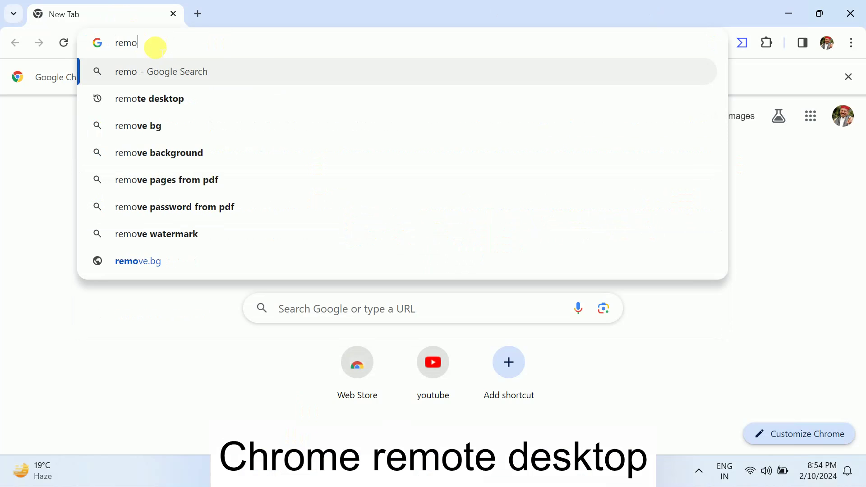
pyautogui.press('BackSpace')
pyautogui.press('BackSpace')
pyautogui.press('BackSpace')
pyautogui.press('BackSpace')
pyautogui.write('ch')
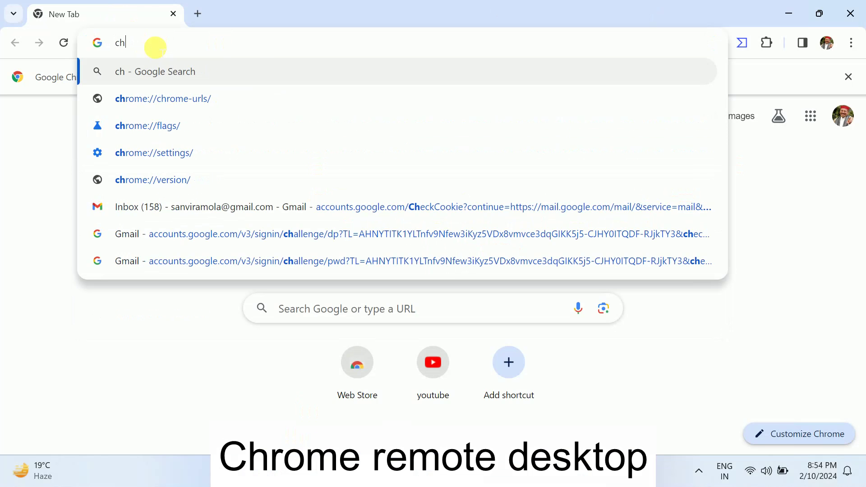
pyautogui.write('rom')
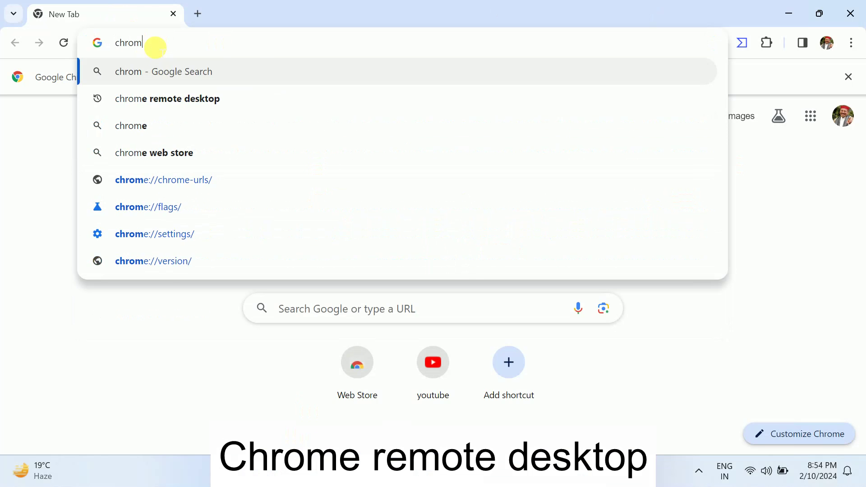
pyautogui.write('e r')
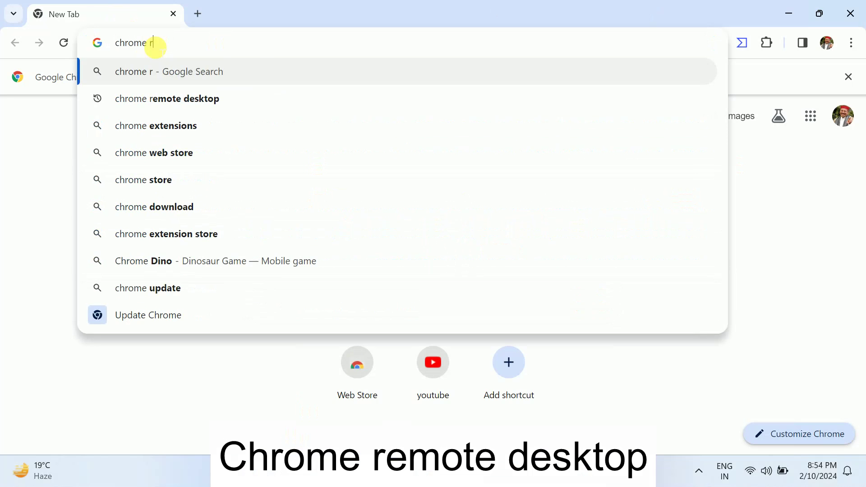
pyautogui.write('emote desktop')
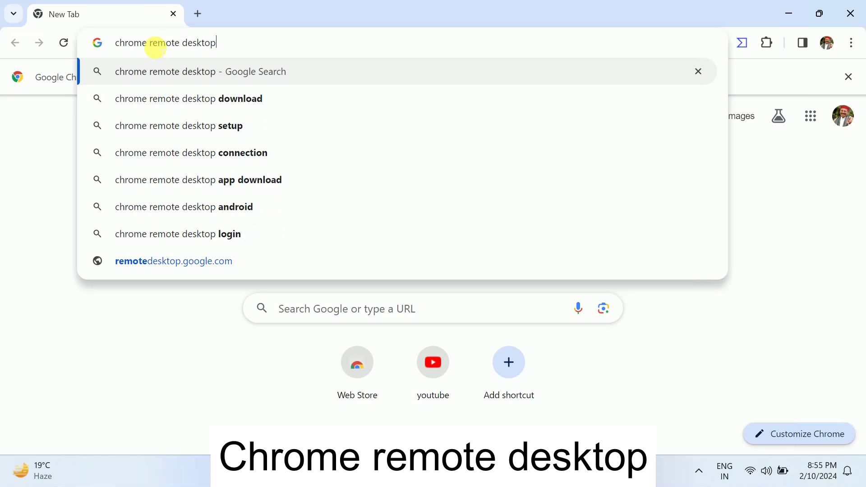
pyautogui.press('Return')
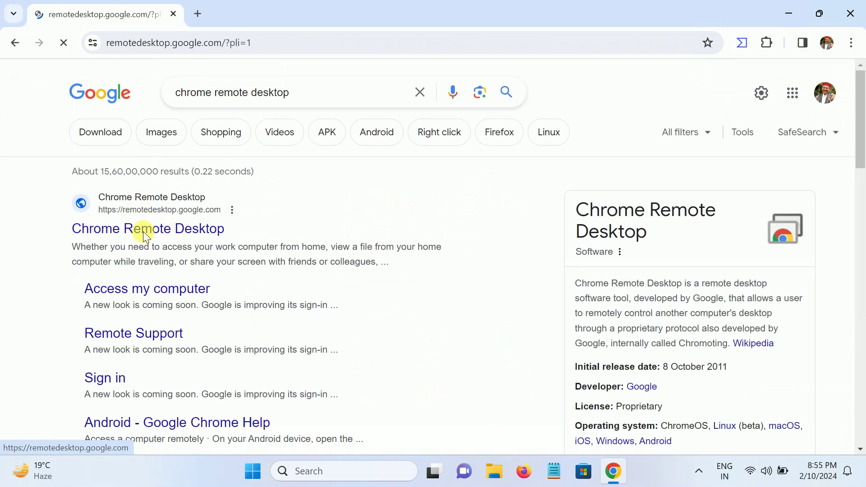
# Go to Chrome Remote Desktop's remote access setup and start the app download
pyautogui.scroll(-1, 148, 251)
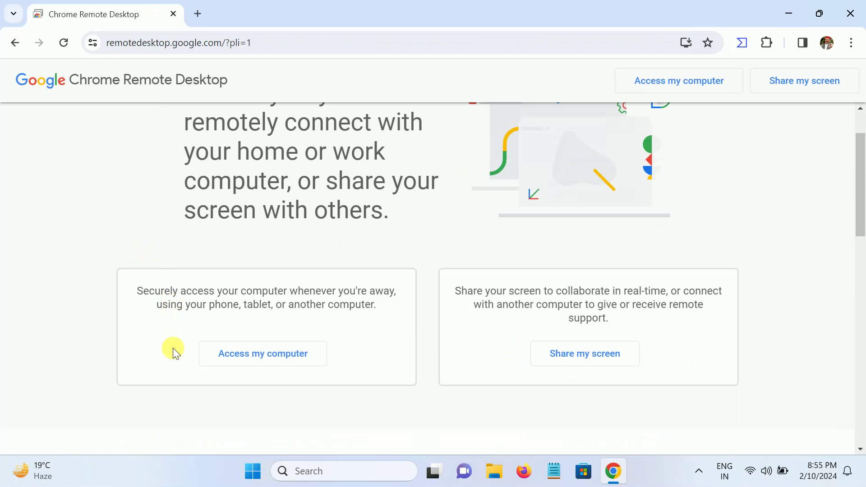
pyautogui.click(284, 358)
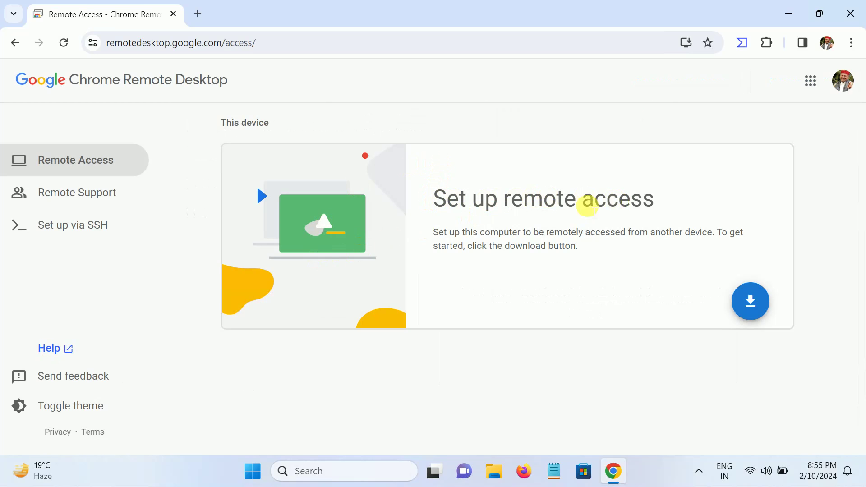
pyautogui.click(744, 310)
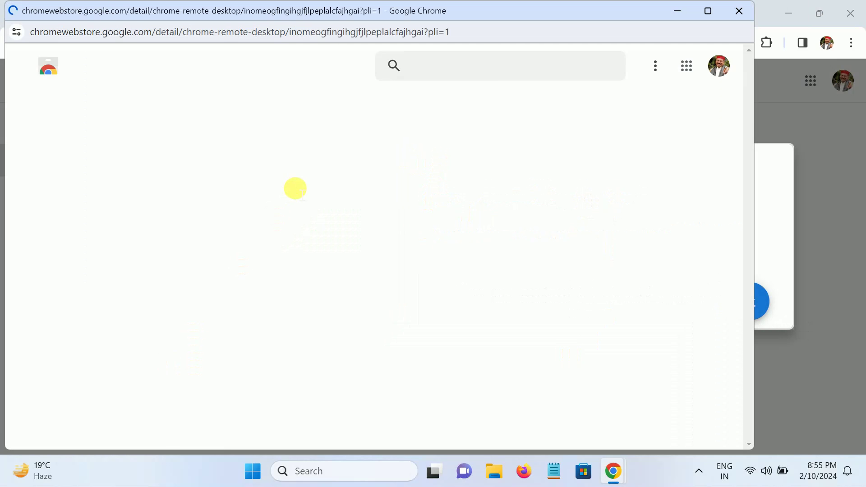
# Maximize the Web Store window and confirm adding the Chrome Remote Desktop extension
pyautogui.click(710, 17)
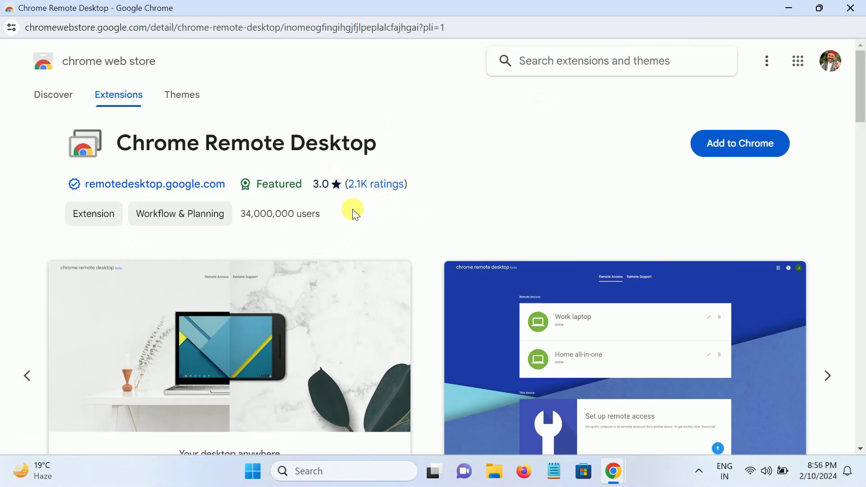
pyautogui.click(743, 149)
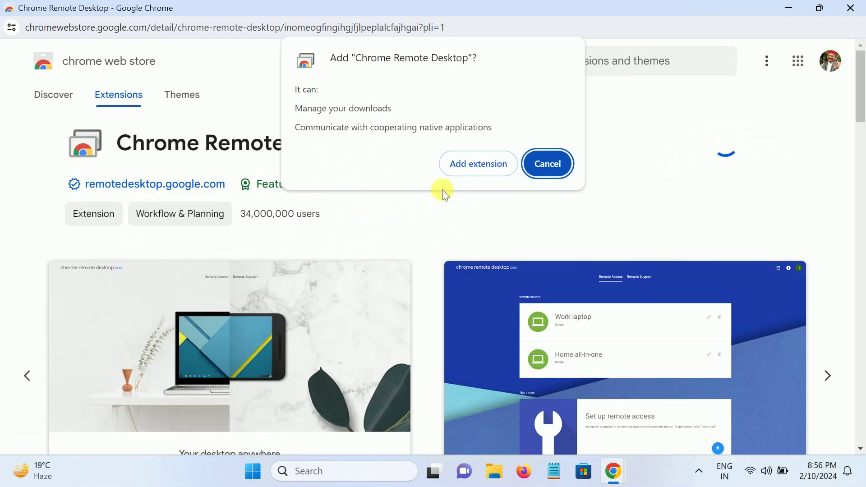
pyautogui.click(478, 172)
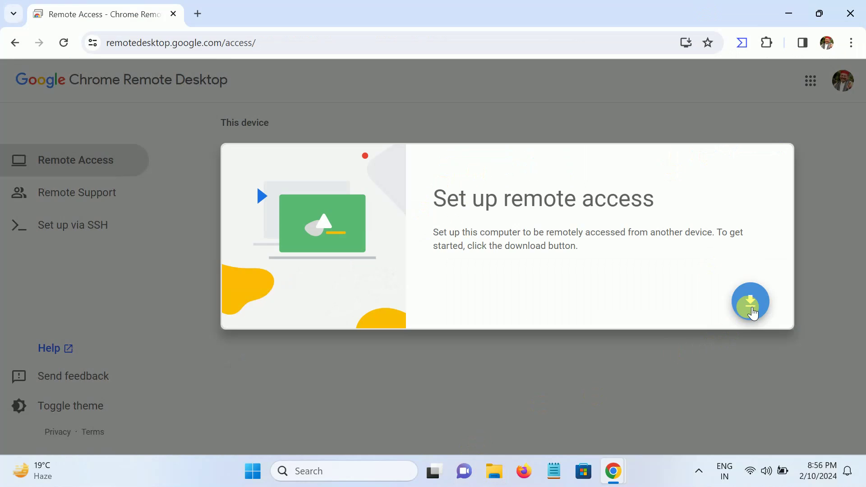
# Download the 20.4 MB chromeremotedesktophost.msi and open it from the Downloads list
pyautogui.click(750, 302)
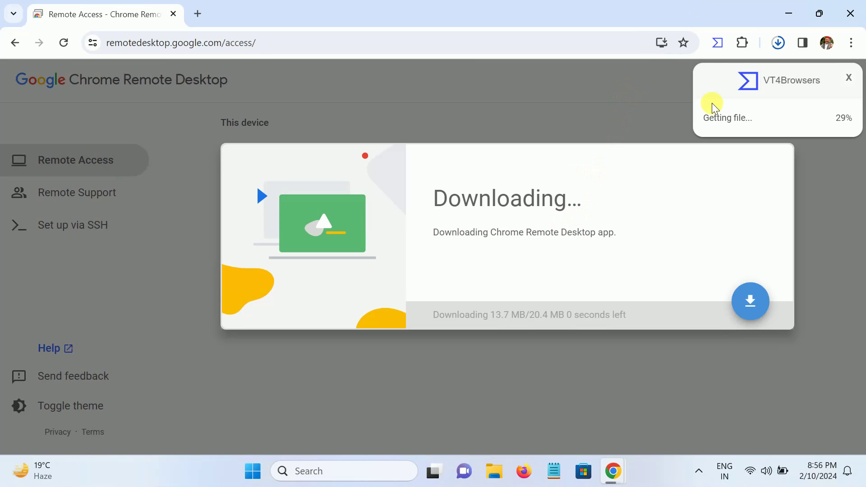
pyautogui.click(850, 78)
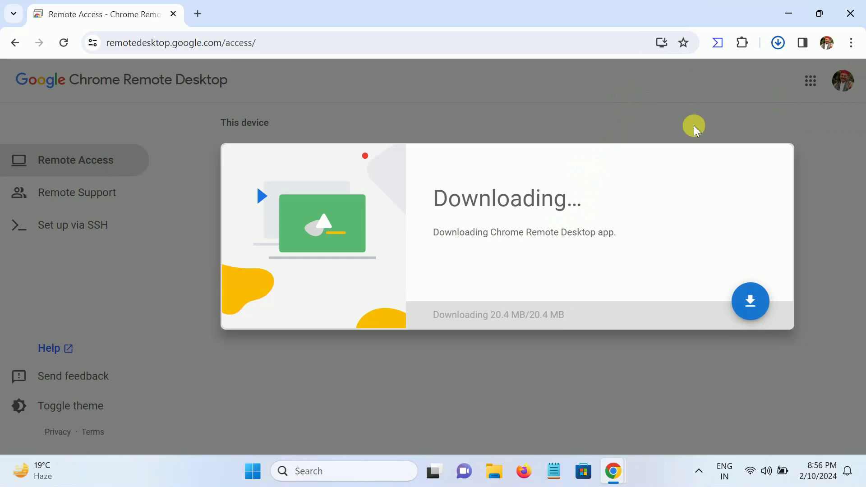
pyautogui.click(778, 42)
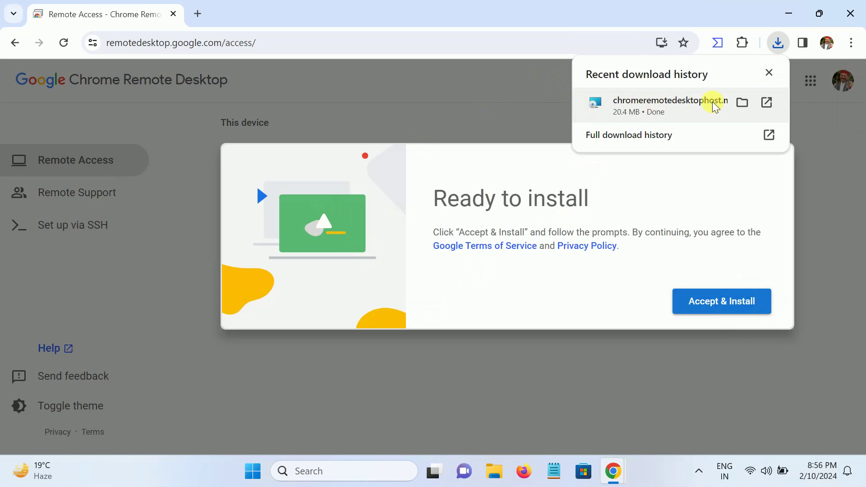
pyautogui.click(768, 103)
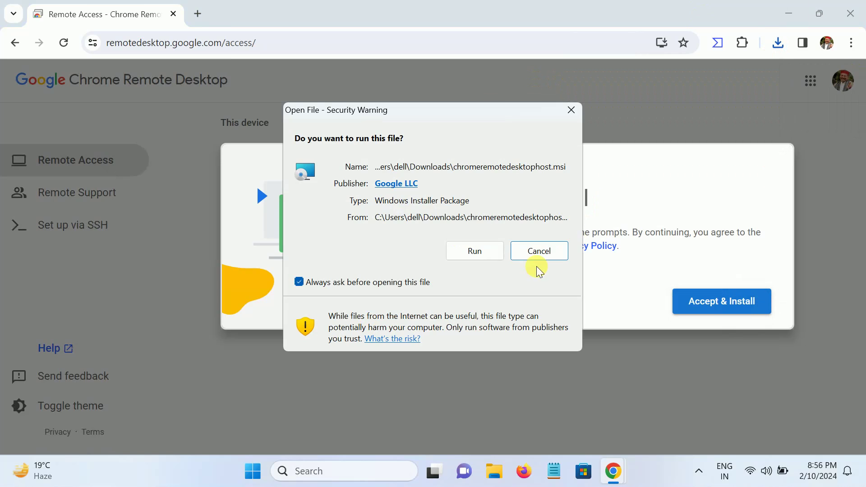
# Run and approve the host installer, accept the terms, and dismiss the could-not-launch error
pyautogui.click(470, 254)
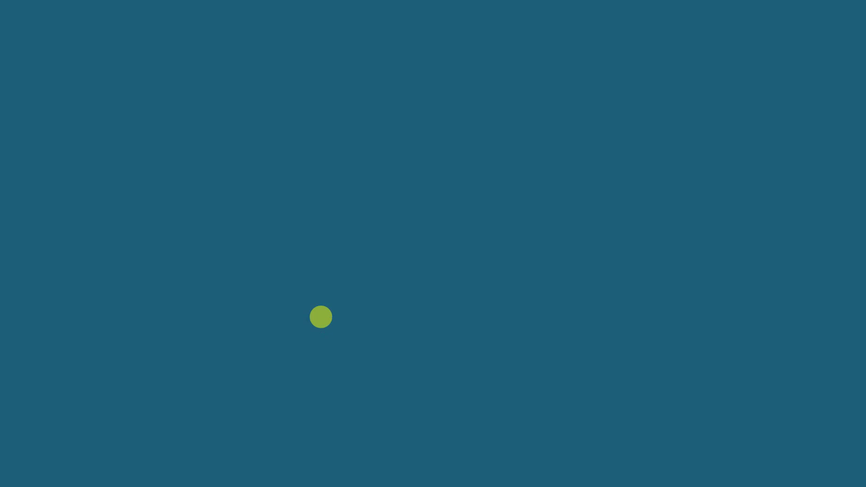
pyautogui.click(370, 351)
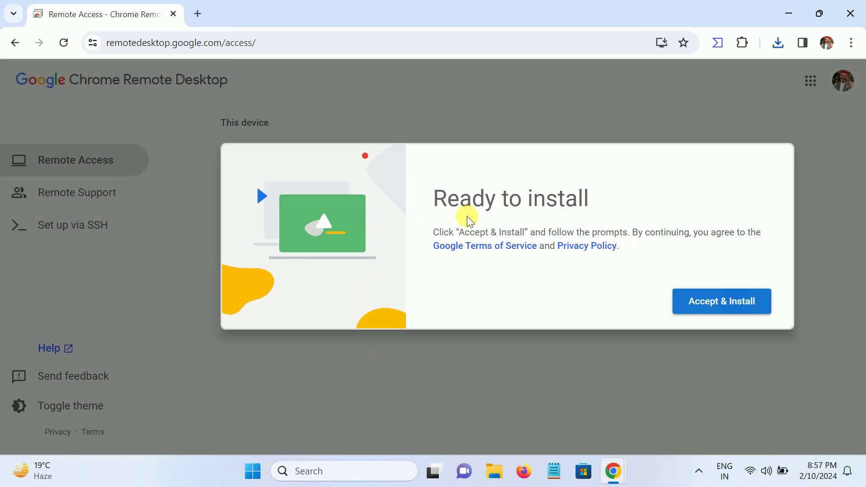
pyautogui.click(717, 300)
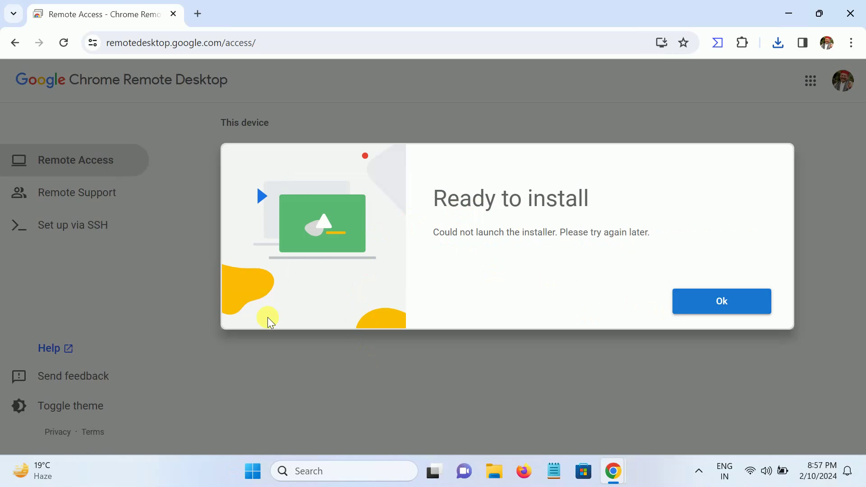
pyautogui.click(731, 308)
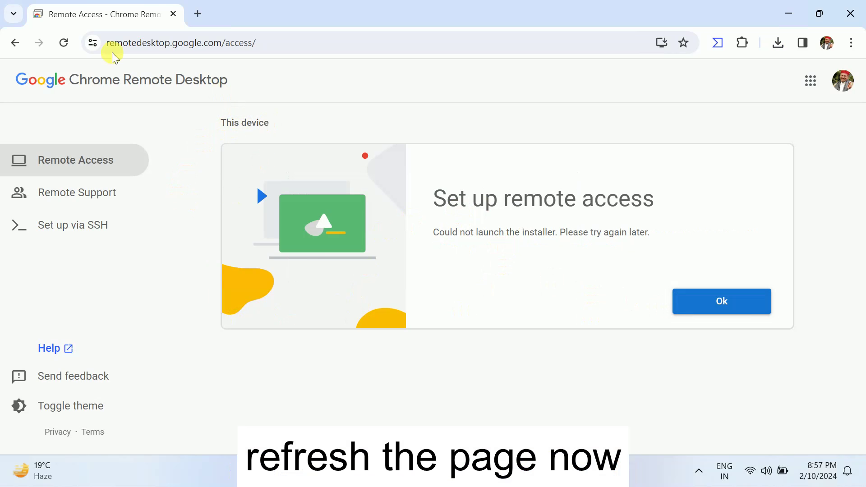
# Reload the setup page, dismiss the install-app offer, and turn on remote access
pyautogui.click(64, 42)
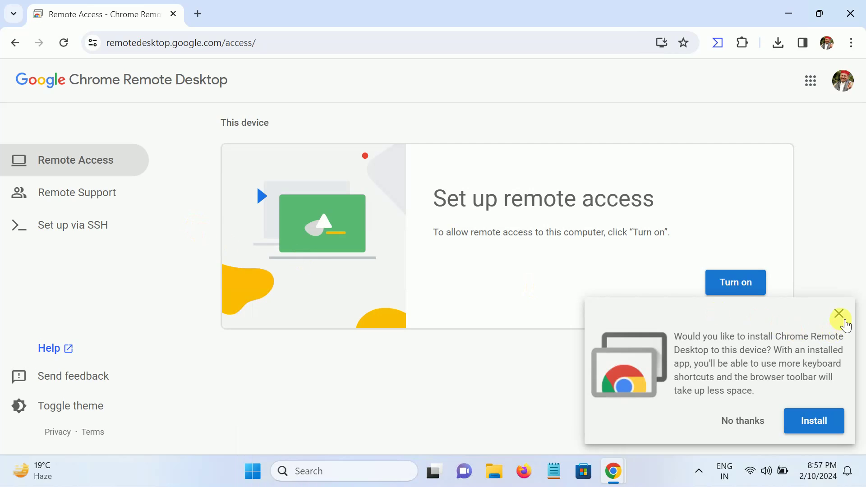
pyautogui.click(839, 313)
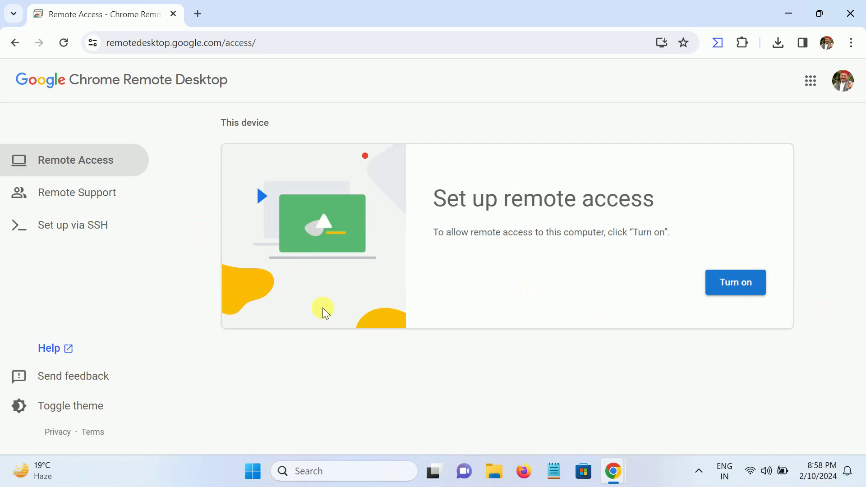
pyautogui.click(753, 295)
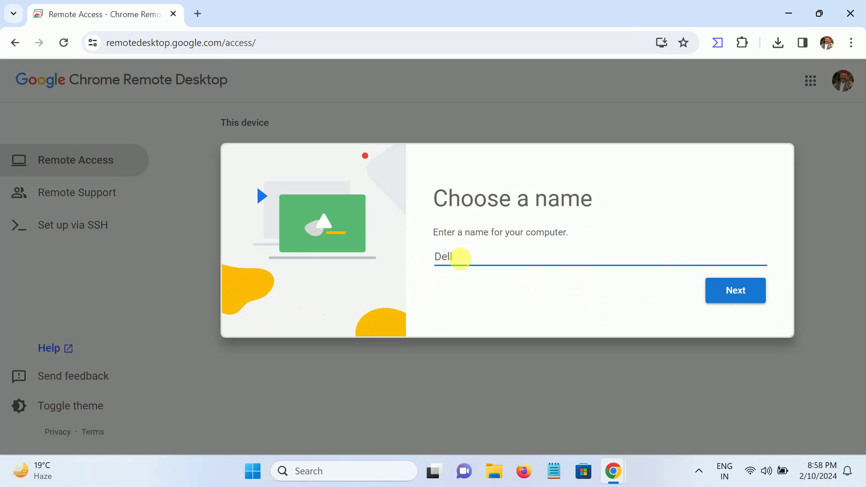
# Keep the computer name Dell and enter a six-digit PIN and its confirmation
pyautogui.click(749, 293)
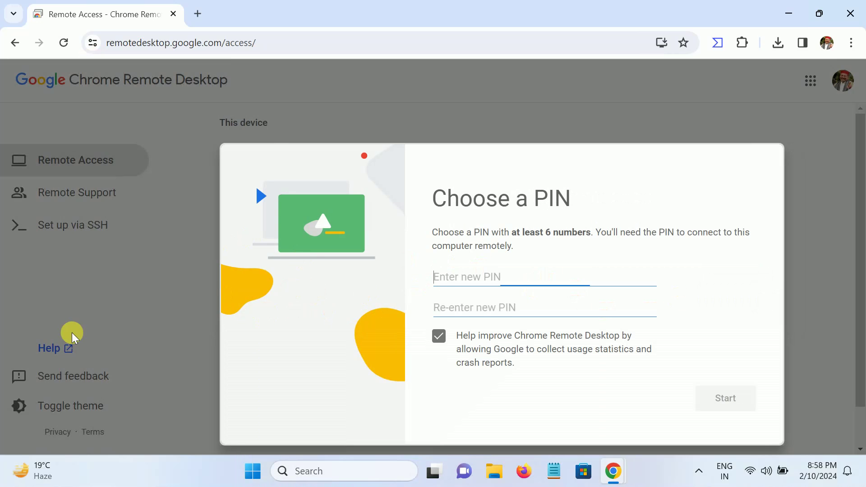
pyautogui.click(448, 276)
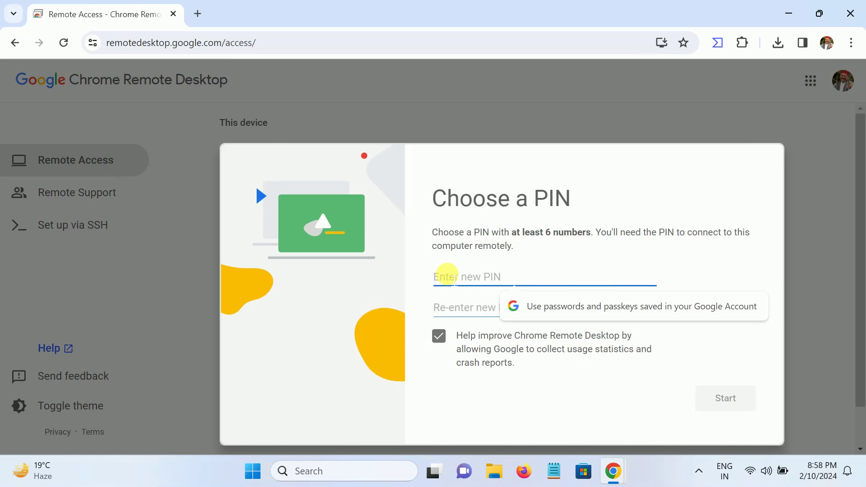
pyautogui.press('Tab')
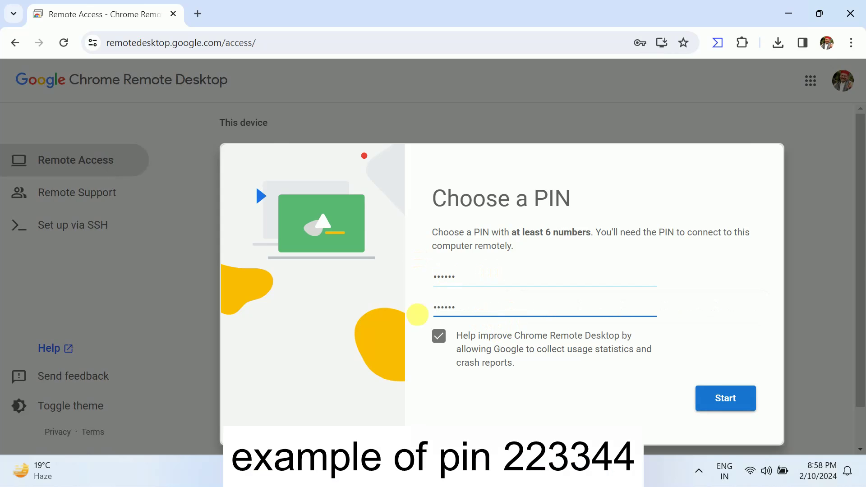
# Start remote access, decline saving the PIN as a password, and approve the UAC prompt
pyautogui.click(717, 398)
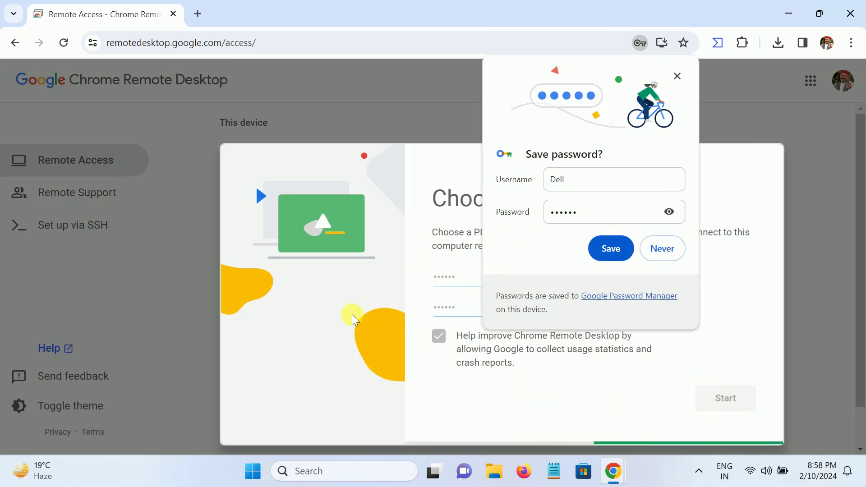
pyautogui.click(662, 248)
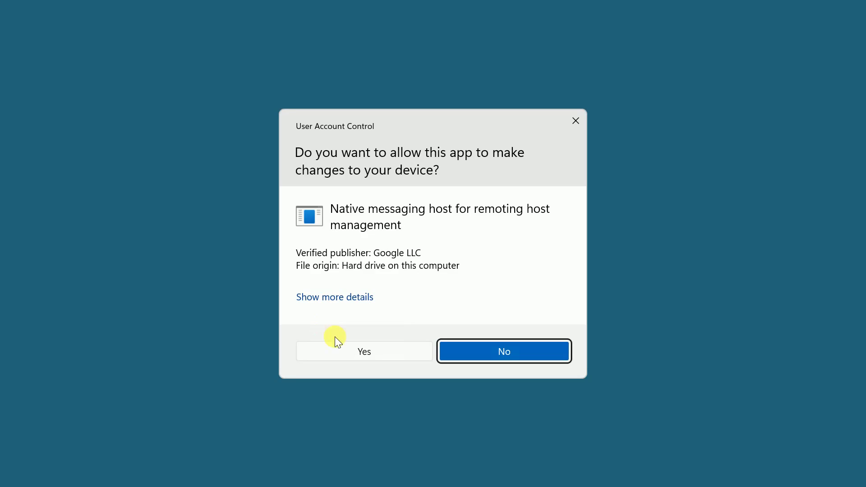
pyautogui.click(348, 350)
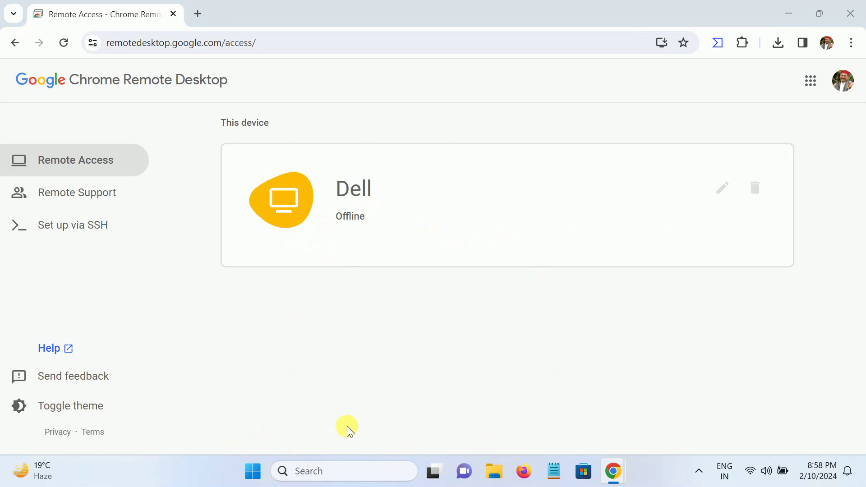
# Run hostname in Command Prompt to confirm the name Dell, then close it
pyautogui.press('super+r')
pyautogui.press('Return')
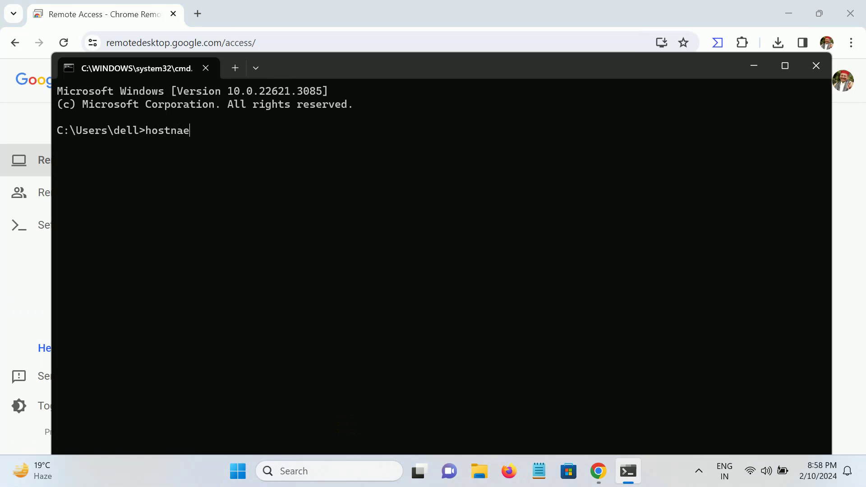
pyautogui.write('e')
pyautogui.press('Return')
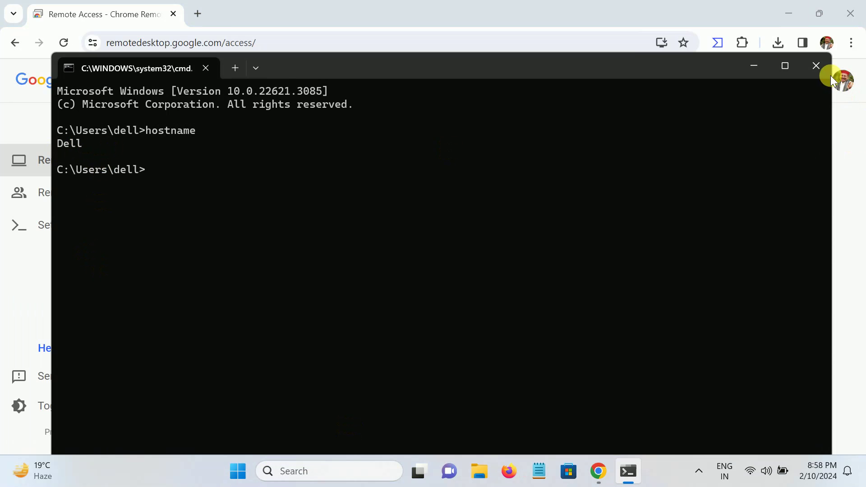
pyautogui.click(816, 66)
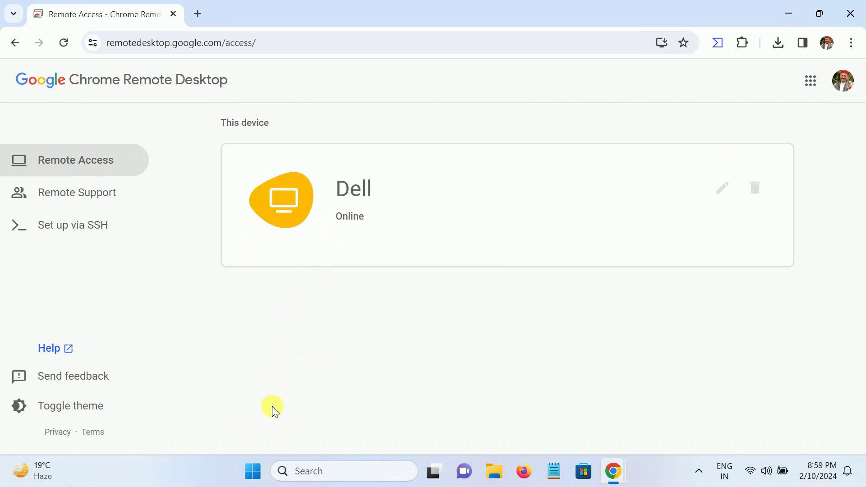
# Close the remote desktop session from its connection bar and confirm the disconnect
pyautogui.moveTo(541, 4)
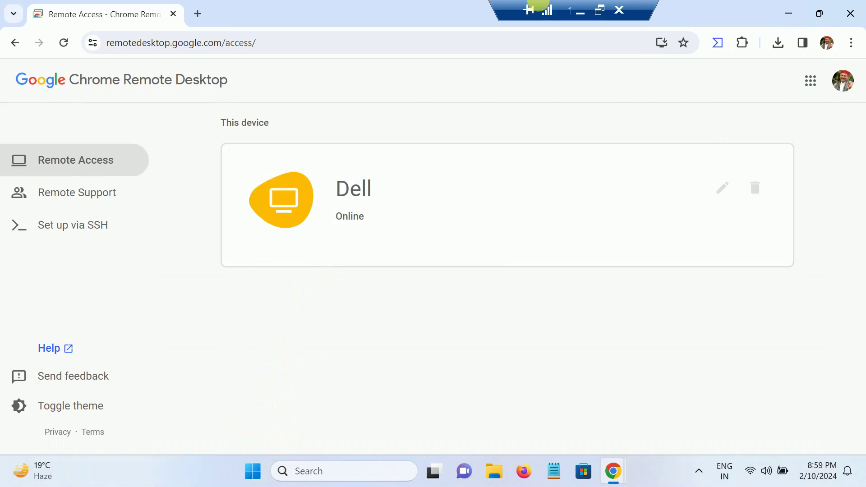
pyautogui.click(620, 10)
pyautogui.click(479, 269)
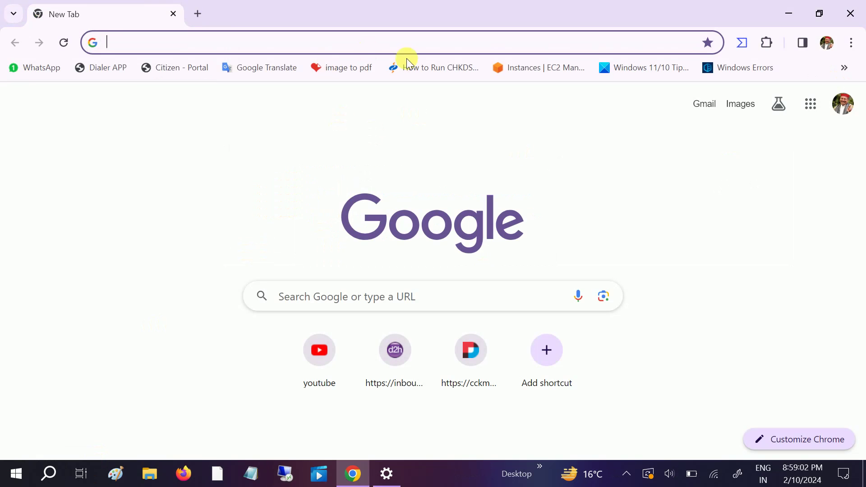
# Restart Chrome, search 'remote desktop', and open Chrome Remote Desktop's Access my computer page
pyautogui.click(852, 11)
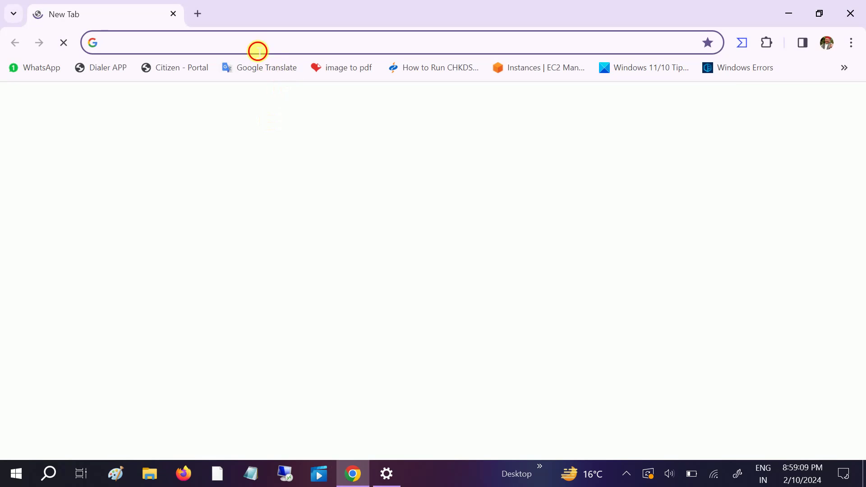
pyautogui.click(257, 50)
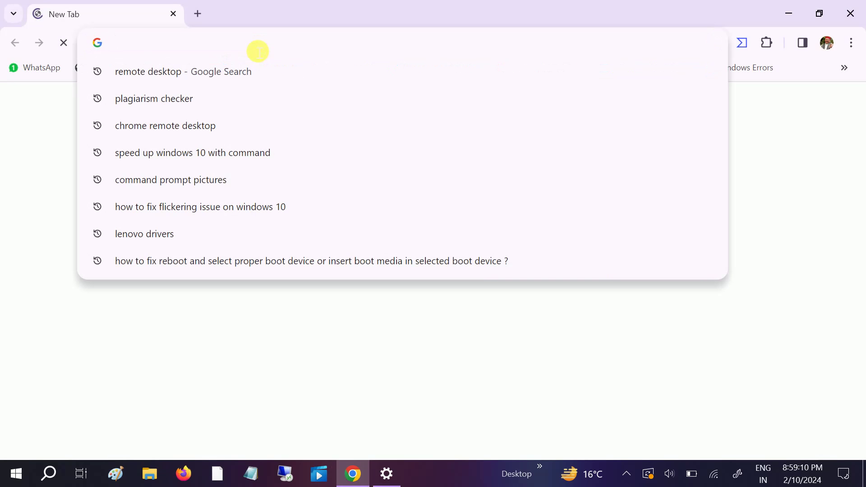
pyautogui.click(158, 77)
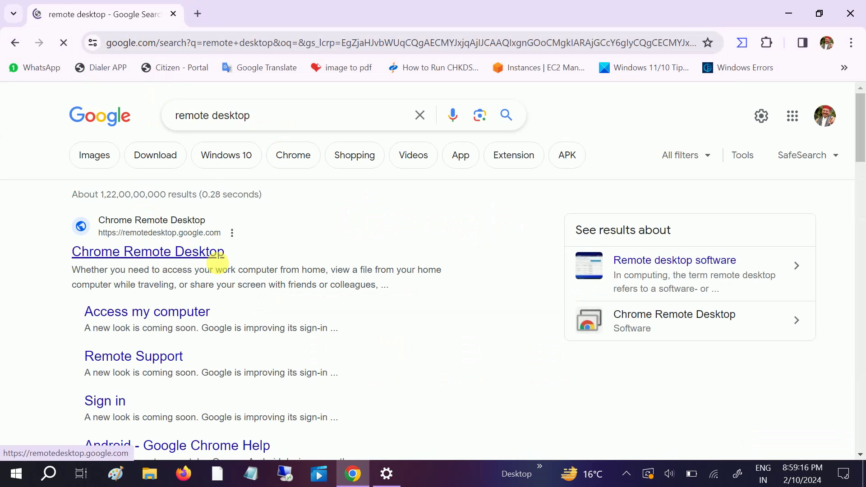
pyautogui.click(218, 262)
pyautogui.scroll(-3, 225, 279)
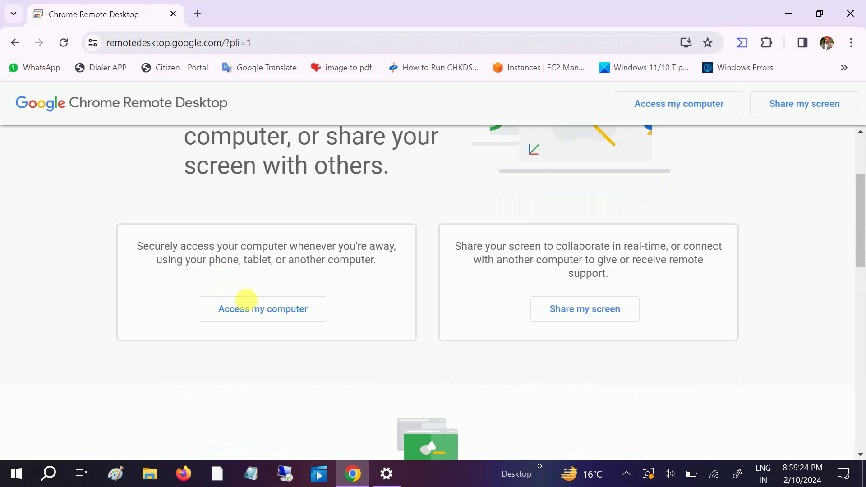
pyautogui.click(258, 309)
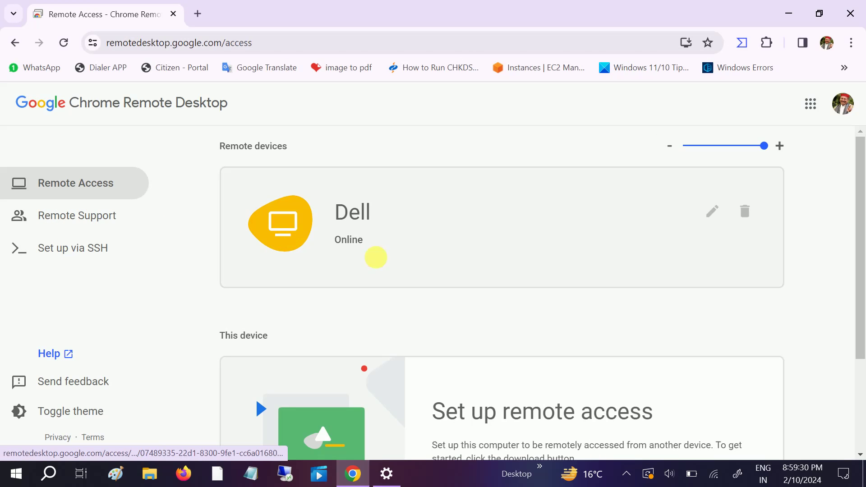
# Connect to the Dell computer with its PIN, declining to save it, to reach its lock screen
pyautogui.click(382, 231)
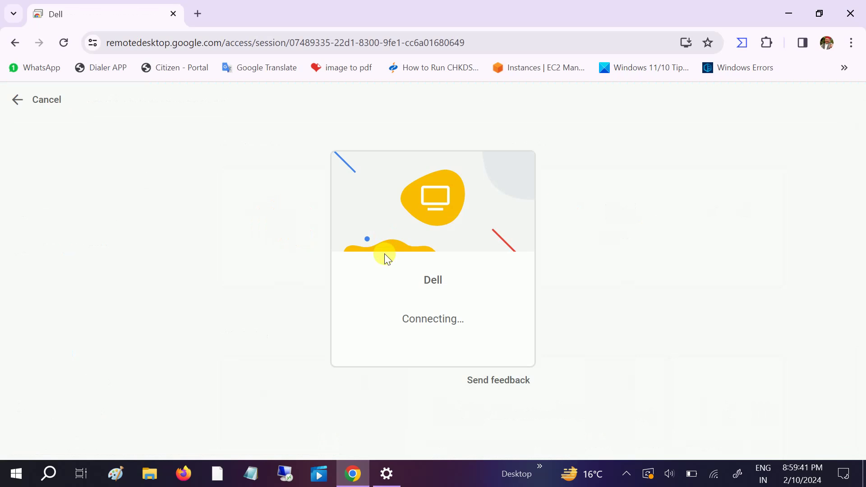
pyautogui.click(381, 320)
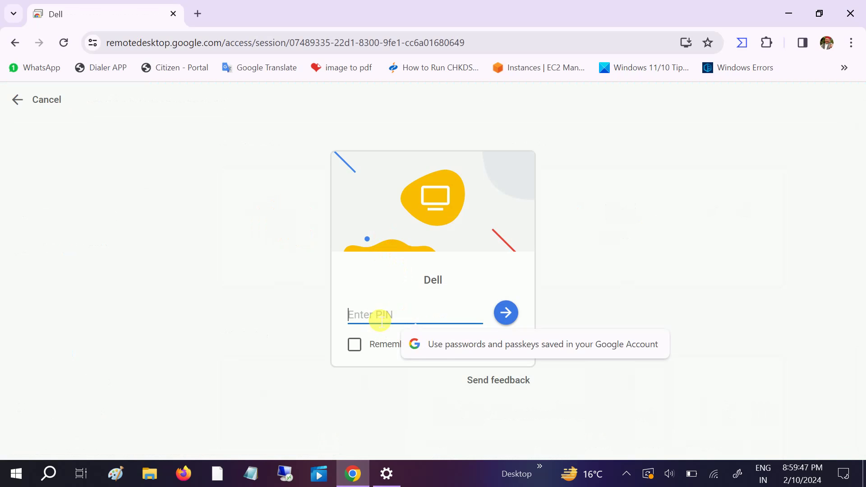
pyautogui.write('•••••')
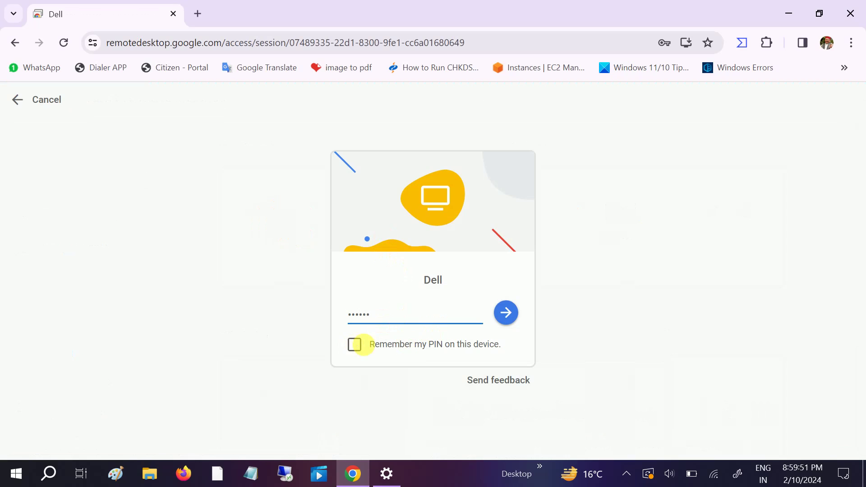
pyautogui.click(506, 313)
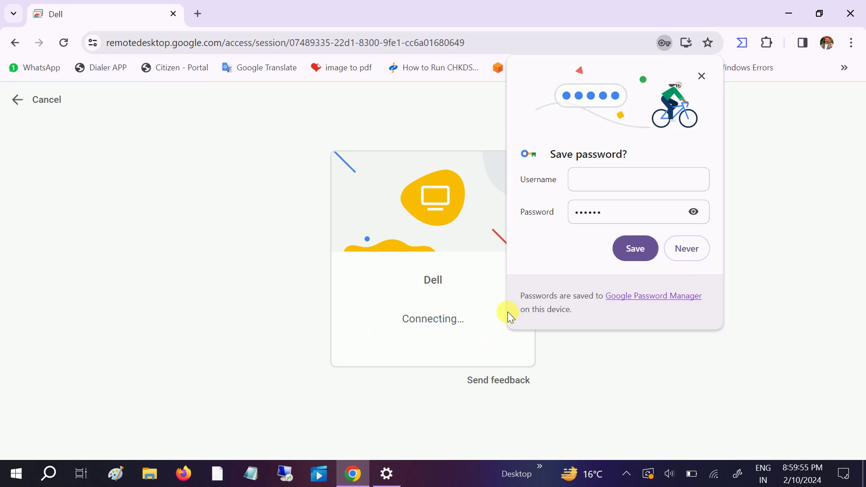
pyautogui.click(687, 251)
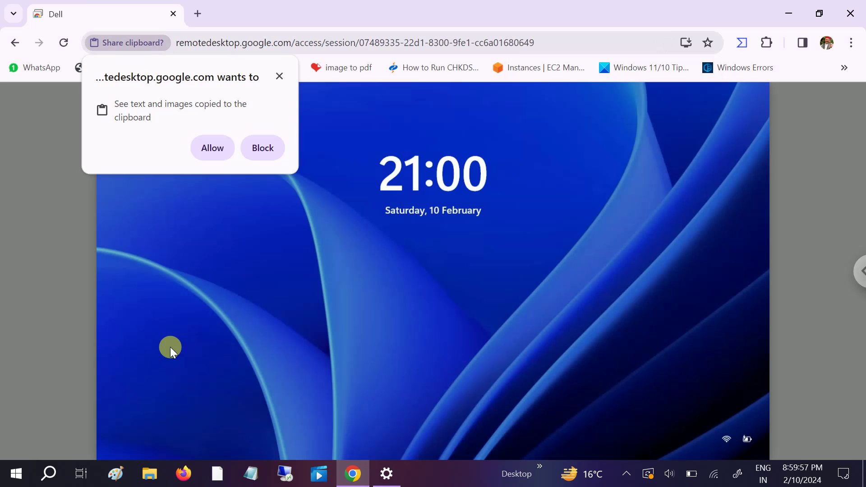
# Block clipboard access, switch the Dell session to full-screen, and dismiss the lock screen to reach sign-in
pyautogui.click(259, 150)
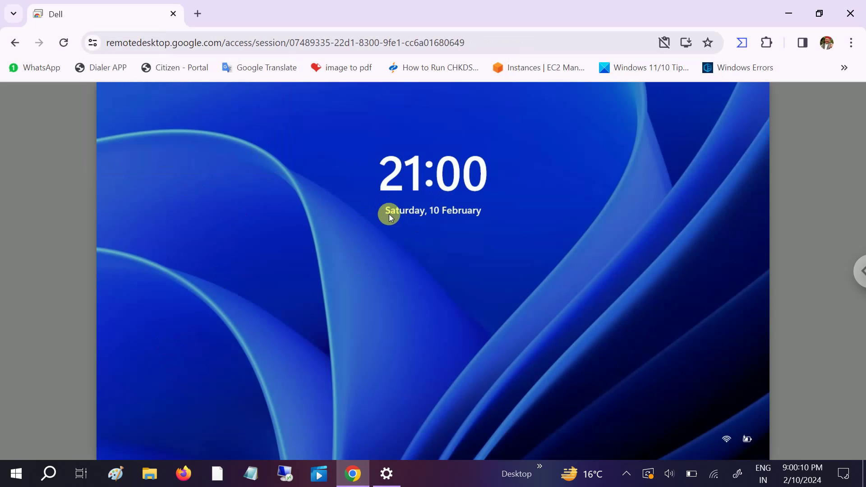
pyautogui.click(860, 271)
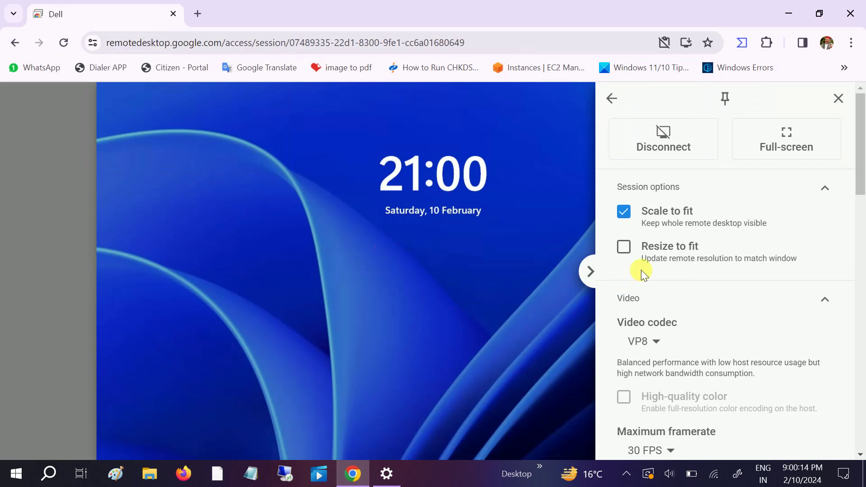
pyautogui.click(787, 143)
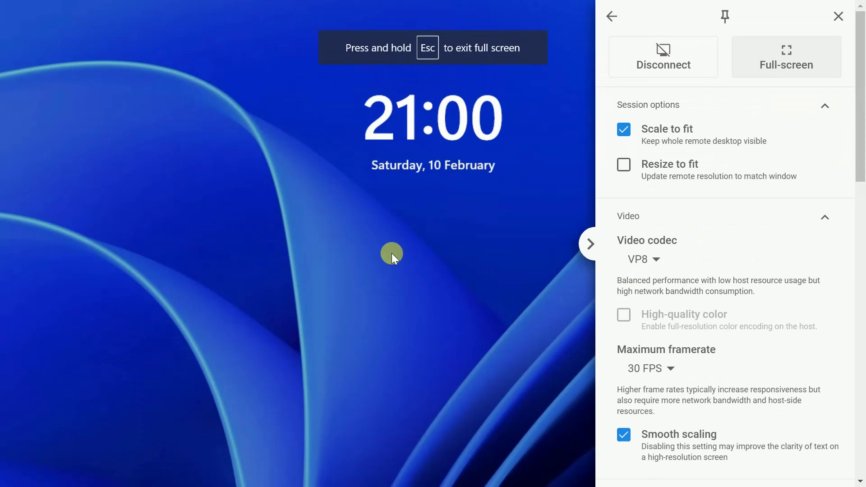
pyautogui.click(587, 248)
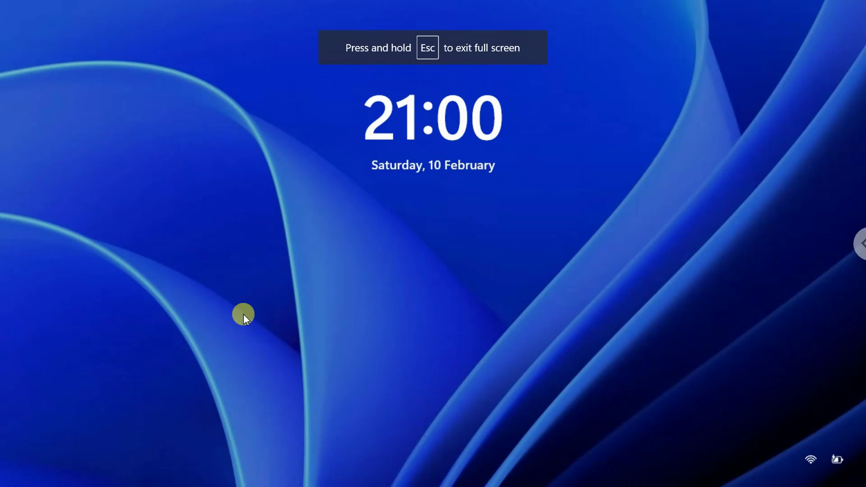
pyautogui.click(360, 284)
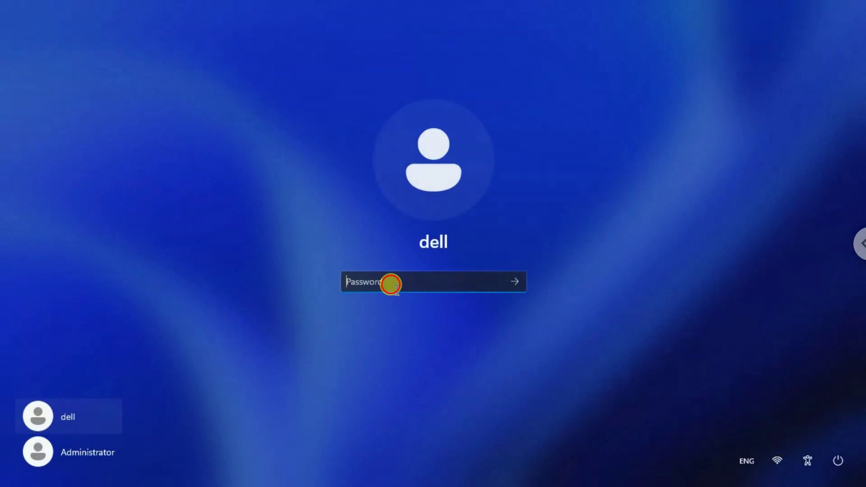
# Sign in on the Dell with the account password, then minimize and close its leftover Chrome windows
pyautogui.write('••••••')
pyautogui.press('Return')
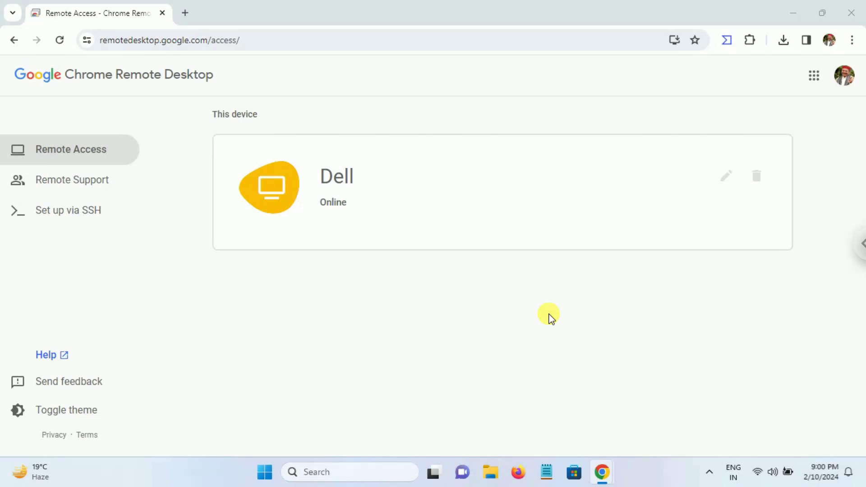
pyautogui.click(783, 20)
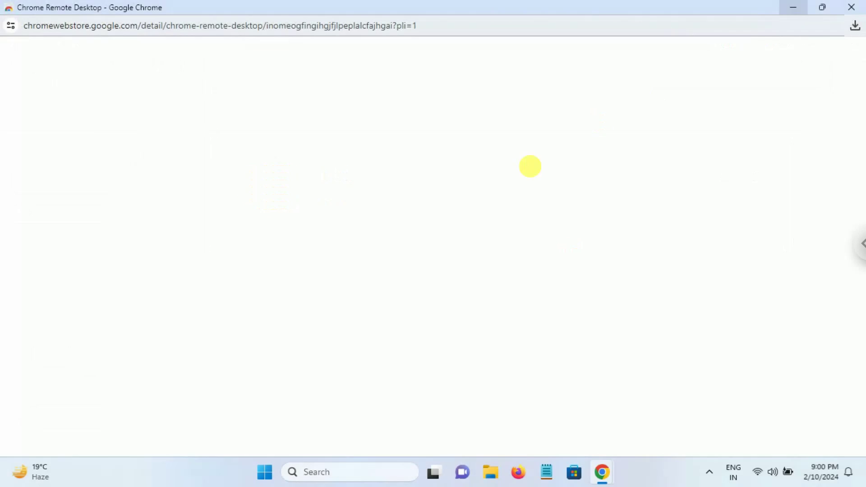
pyautogui.click(847, 14)
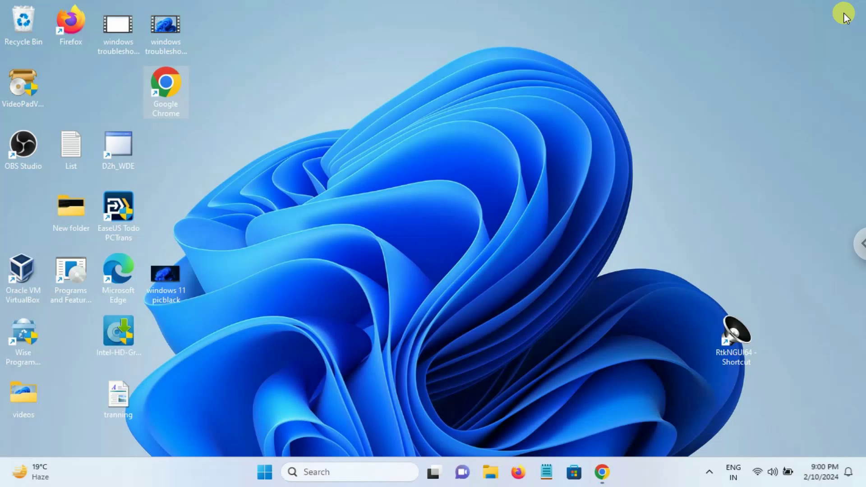